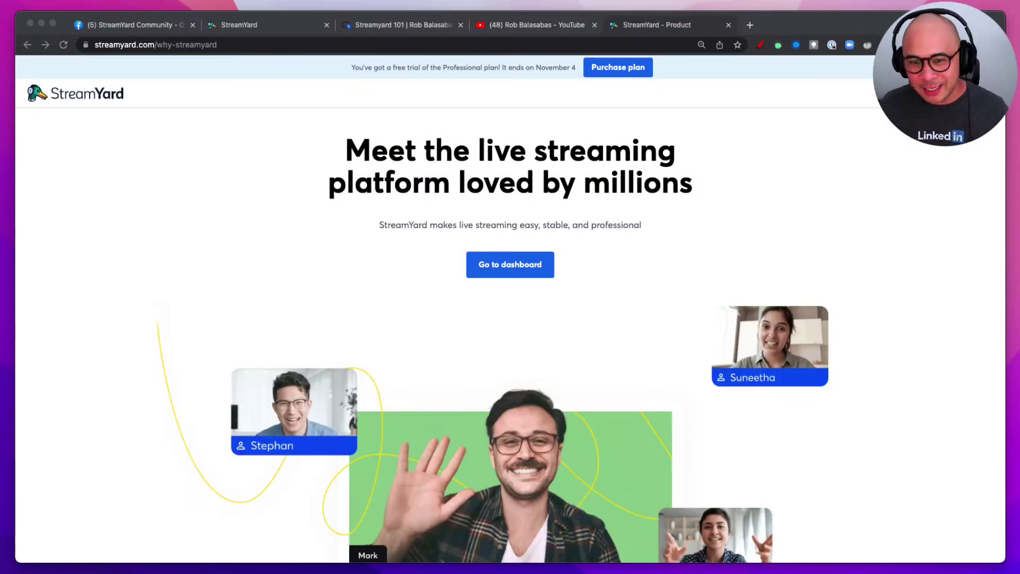
Scroll down through the current page to look it over, then back up
scroll(510, 308, down, 3)
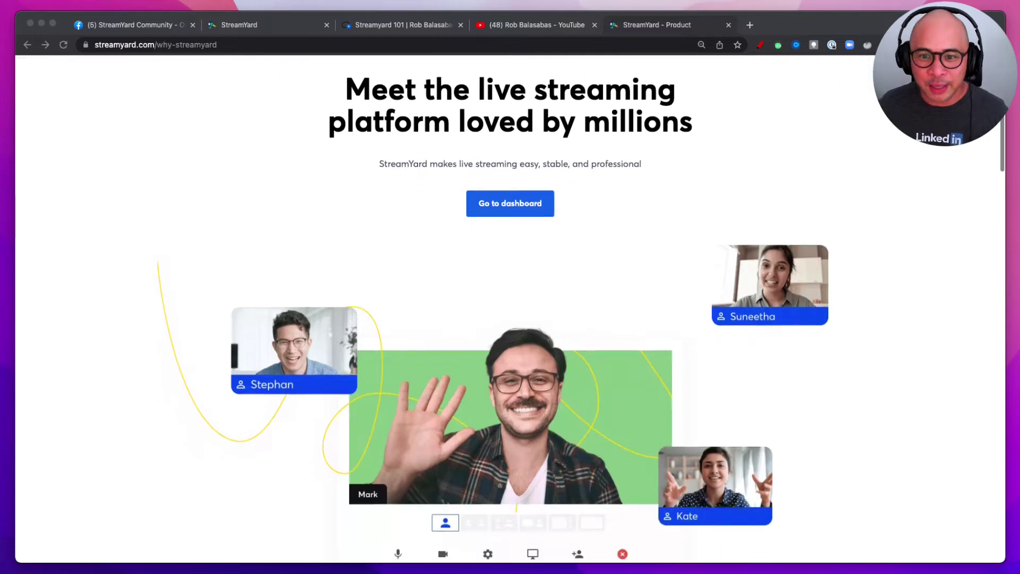
scroll(510, 308, down, 2)
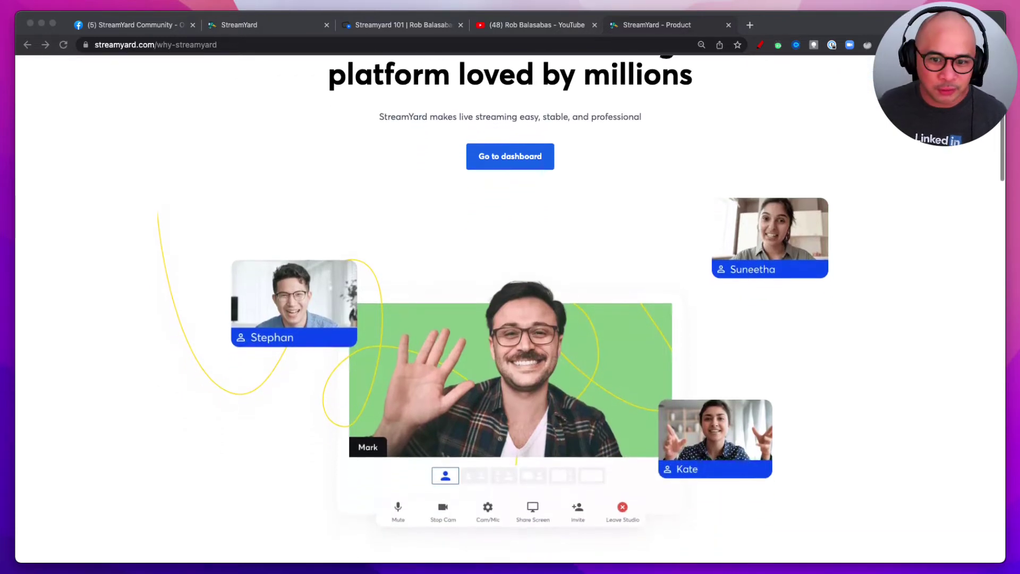
scroll(510, 308, down, 12)
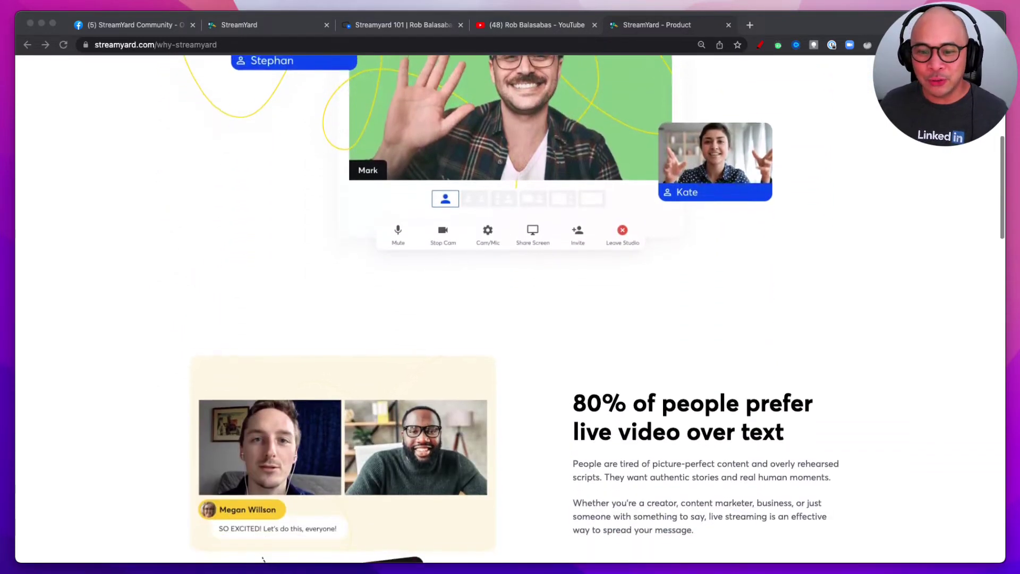
scroll(510, 309, down, 1)
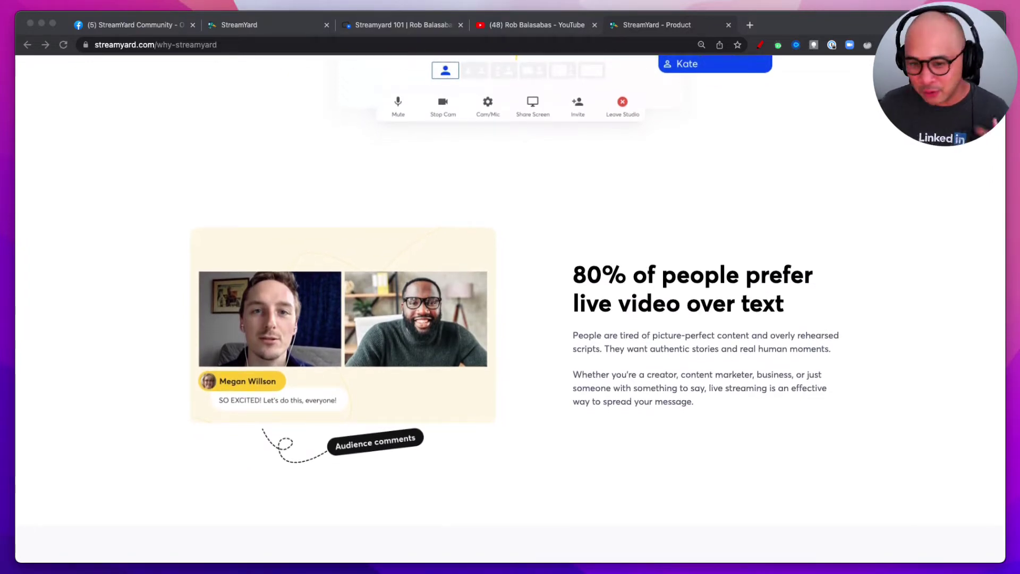
scroll(510, 308, down, 5)
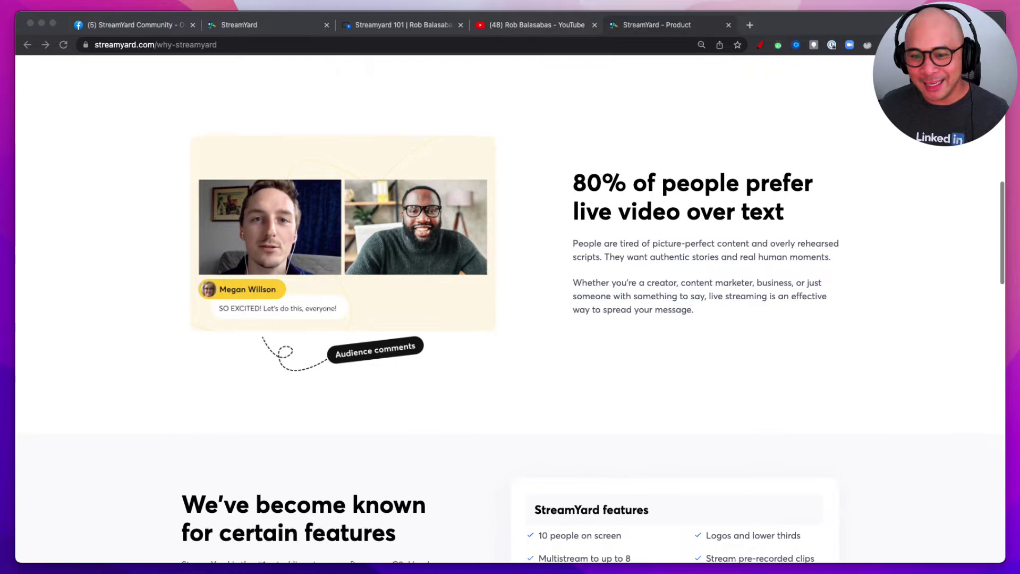
scroll(510, 308, down, 1)
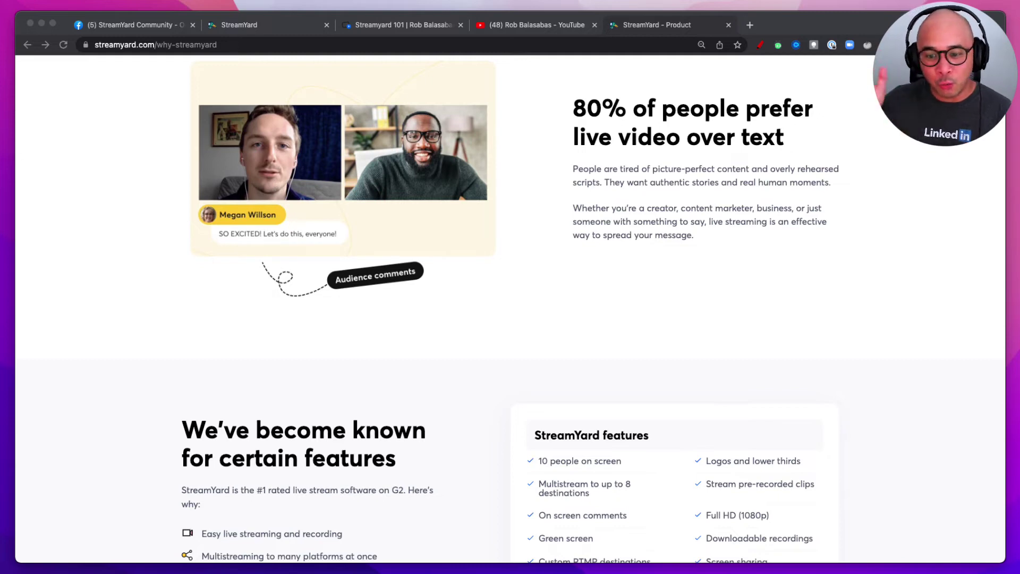
scroll(510, 308, down, 5)
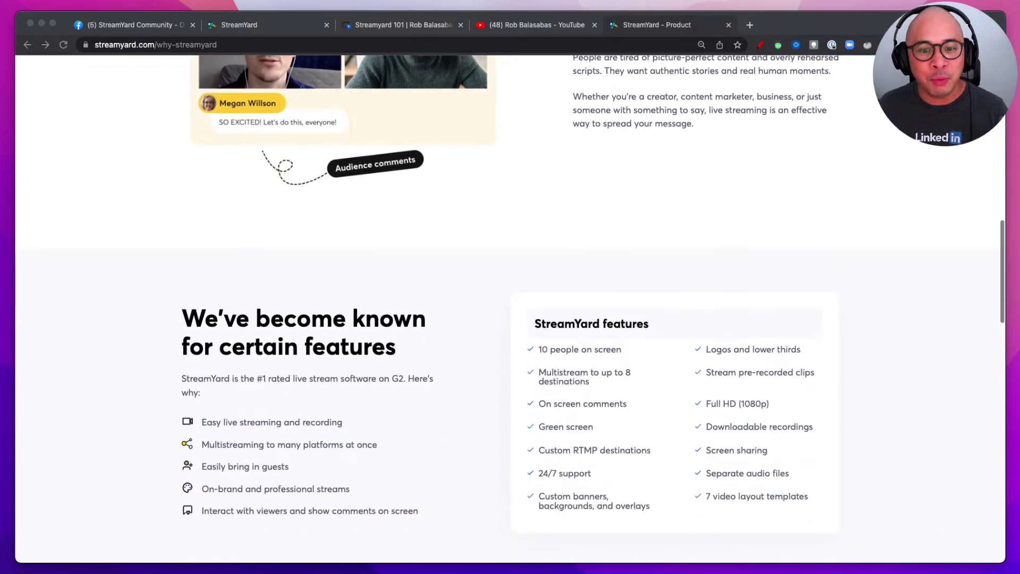
scroll(510, 308, down, 6)
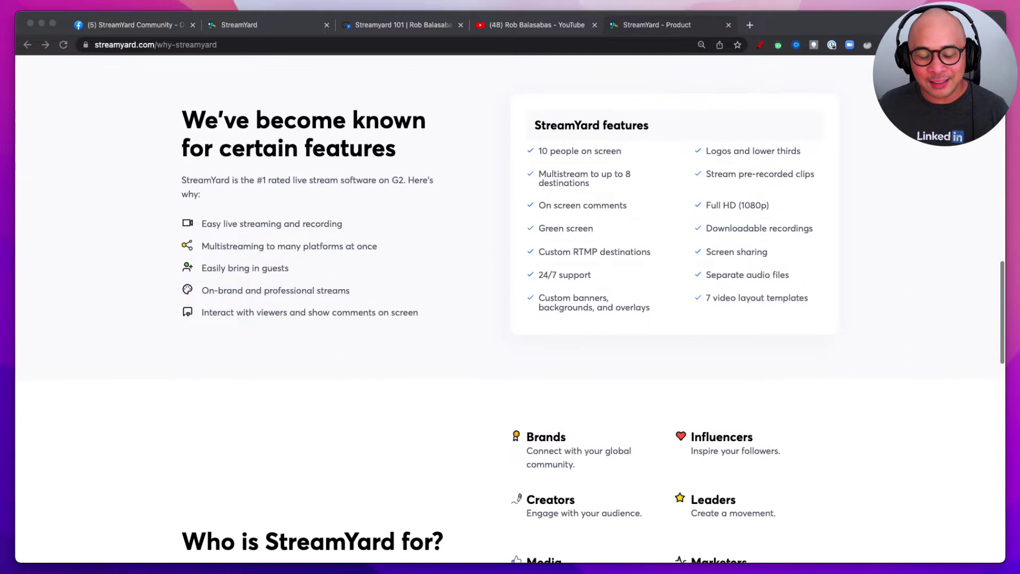
scroll(510, 308, down, 2)
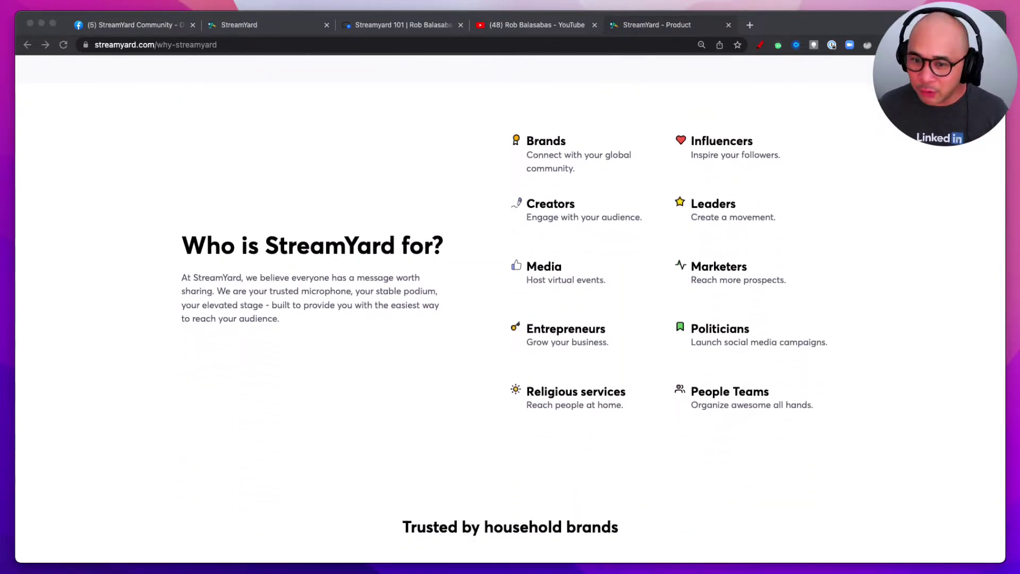
scroll(510, 308, down, 5)
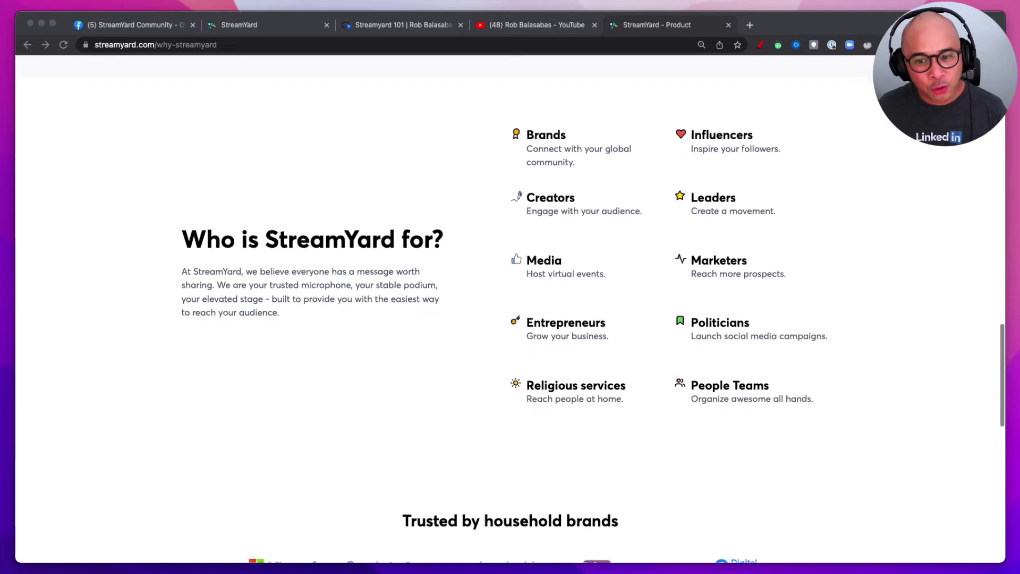
scroll(510, 308, down, 2)
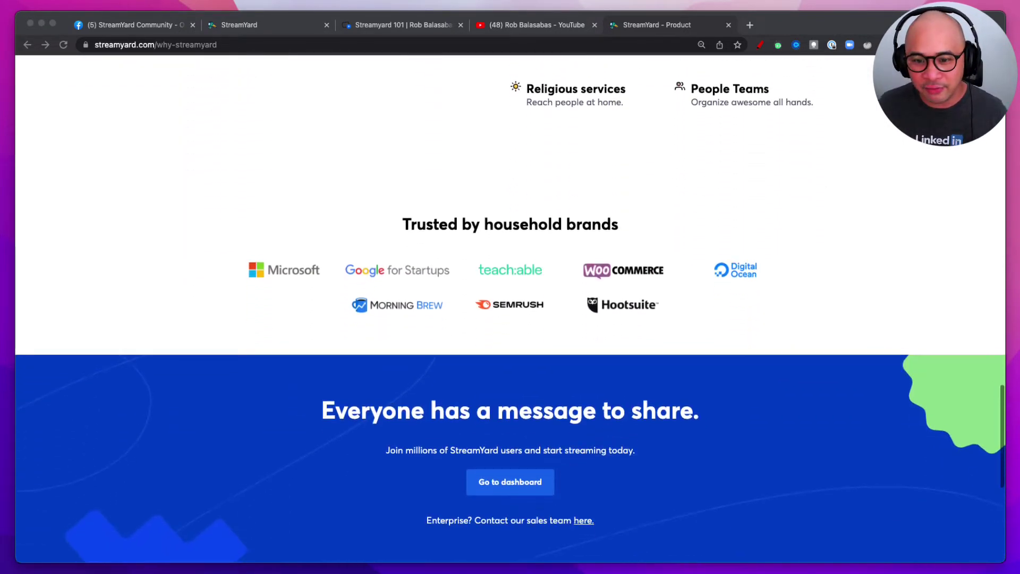
scroll(510, 309, up, 6)
scroll(509, 308, up, 20)
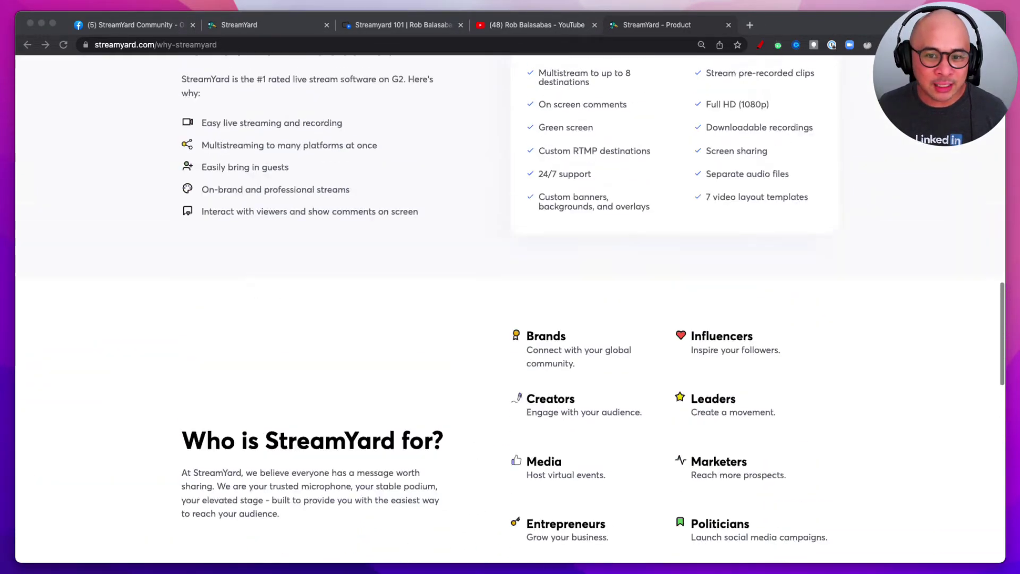
scroll(510, 308, up, 4)
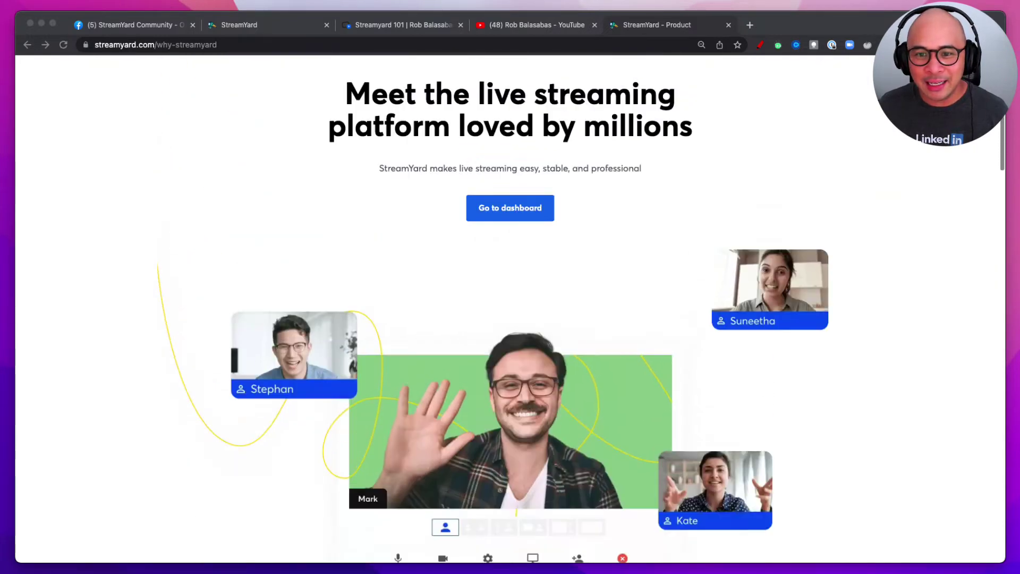
Play the STREAMYARD TUTORIAL 2022 video on YouTube muted, then go to the Streamyard 101 tab
click(511, 26)
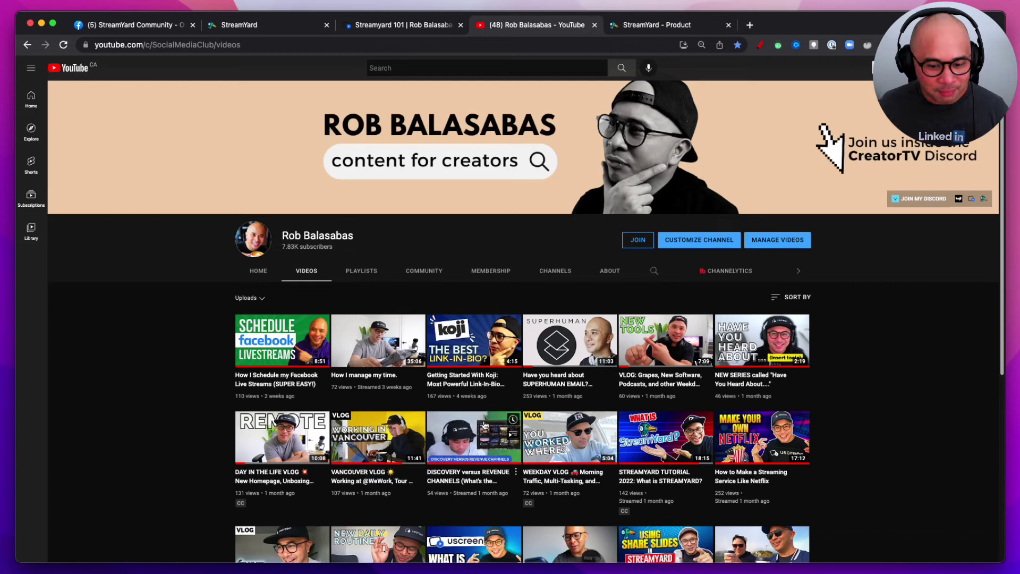
mouse_move(662, 448)
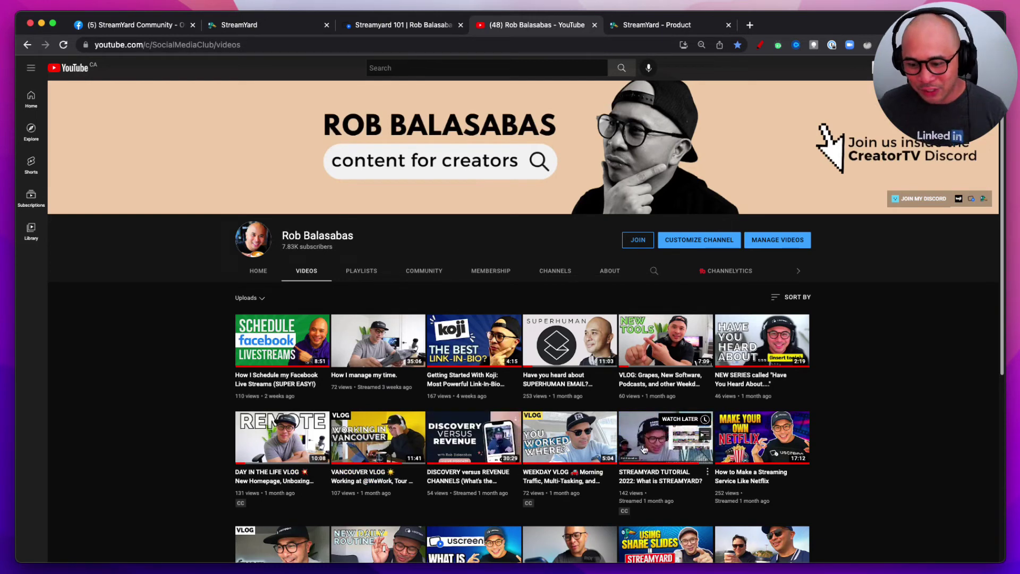
click(663, 448)
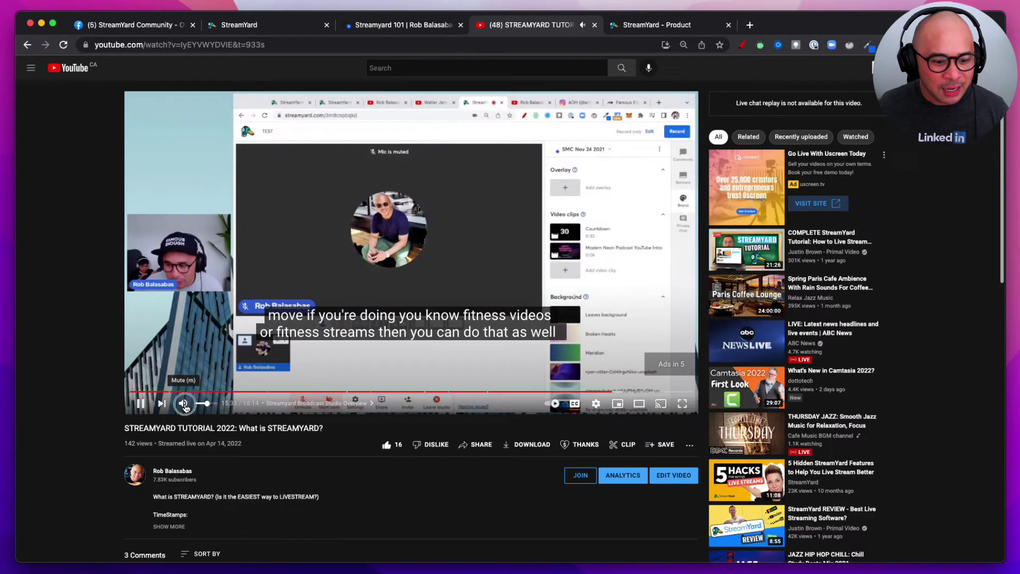
click(183, 405)
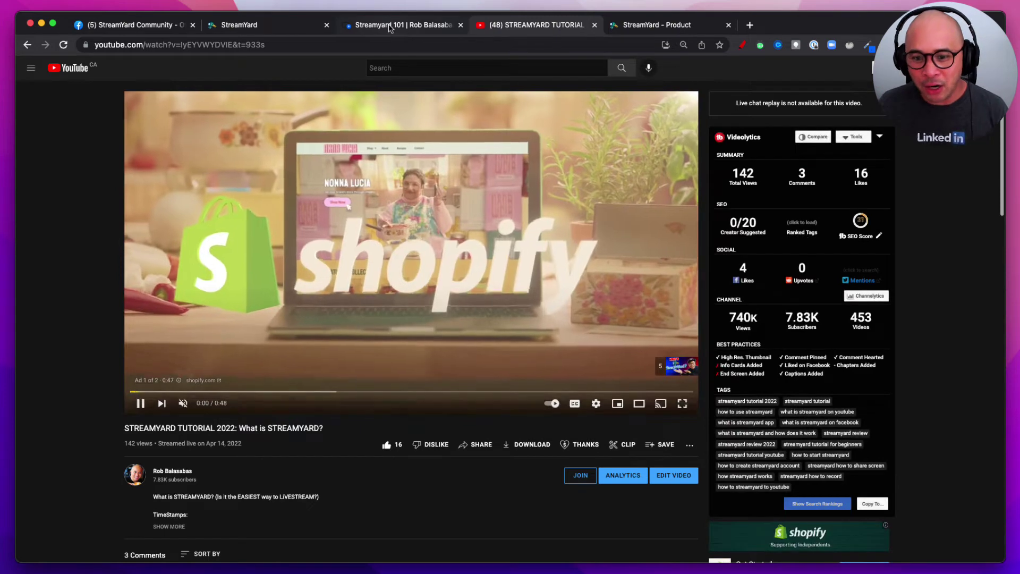
click(390, 25)
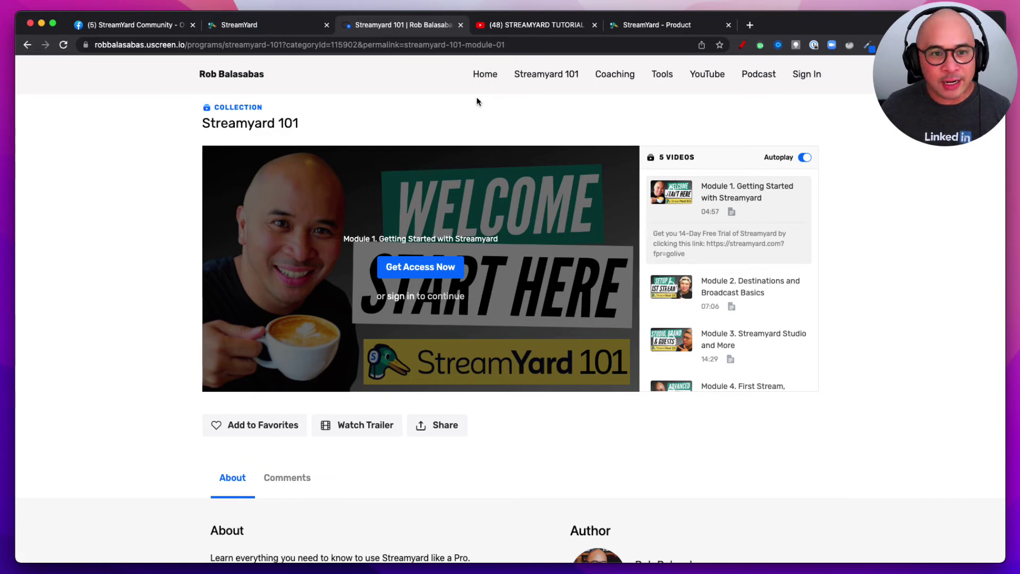
Glance at the StreamYard product website, then return to the Broadcasts dashboard with the TEST broadcast
click(280, 32)
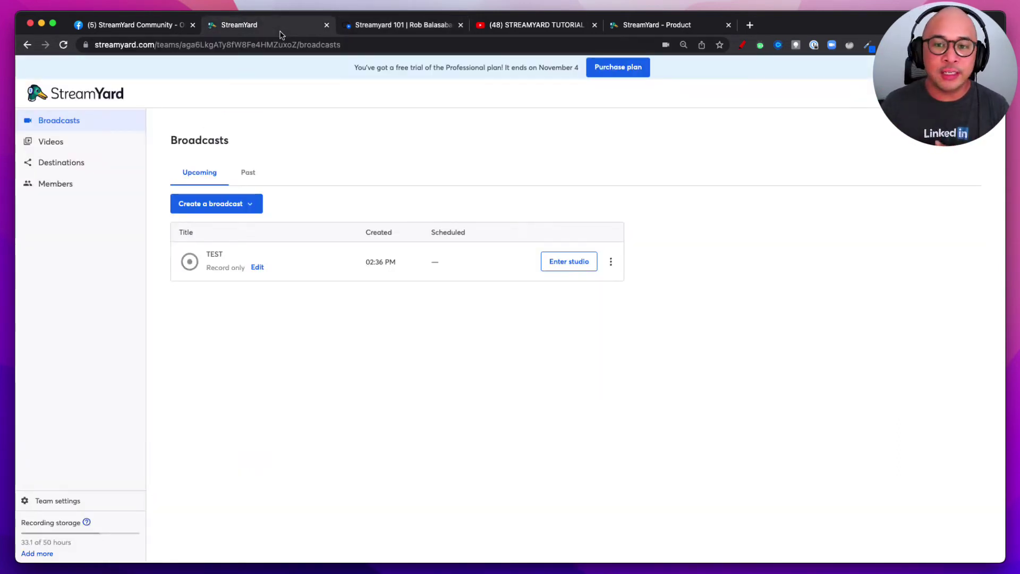
click(626, 25)
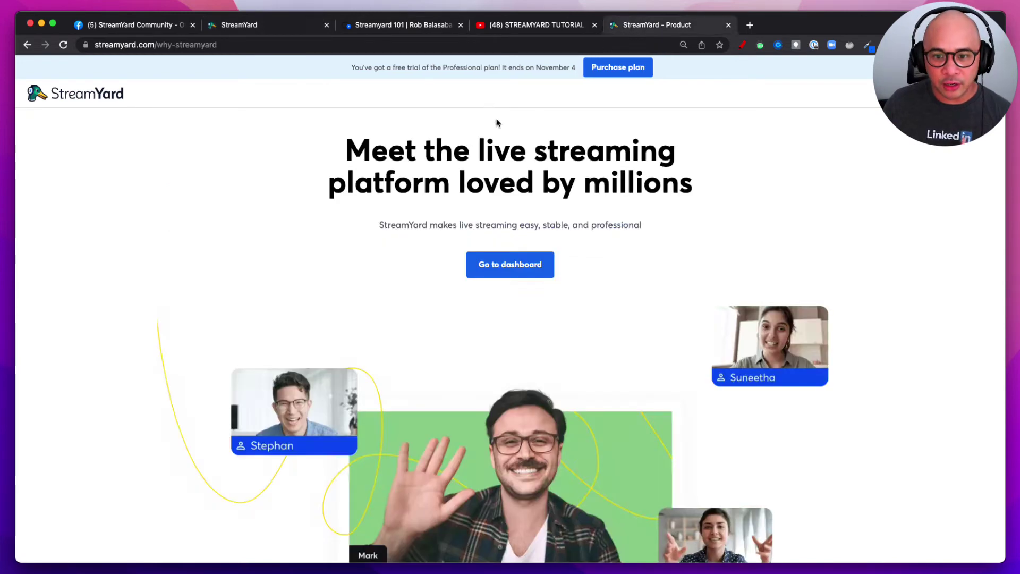
click(250, 27)
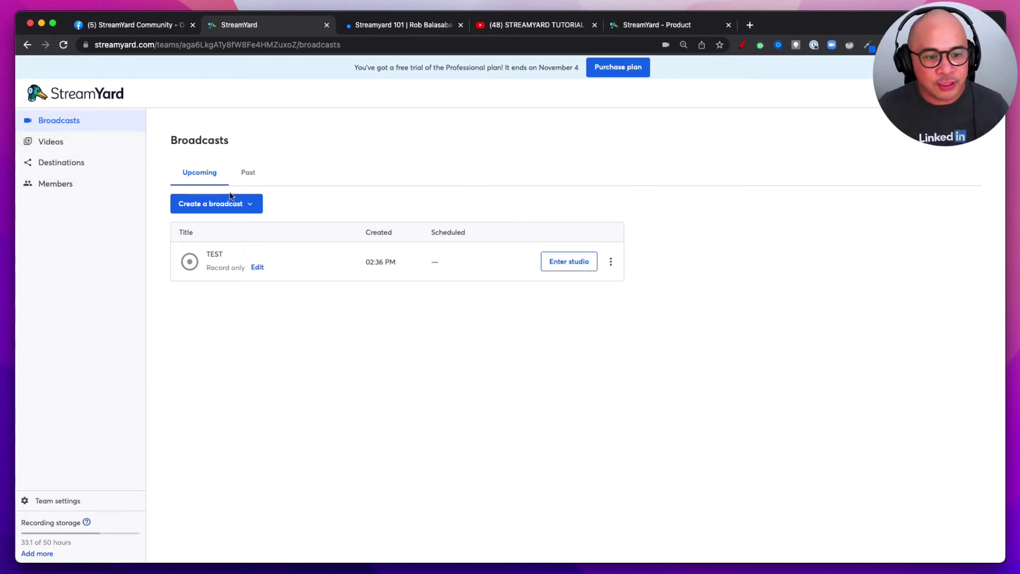
Check the Past broadcasts list, then open the Videos library showing 33.1 of 50 storage hours used
click(247, 174)
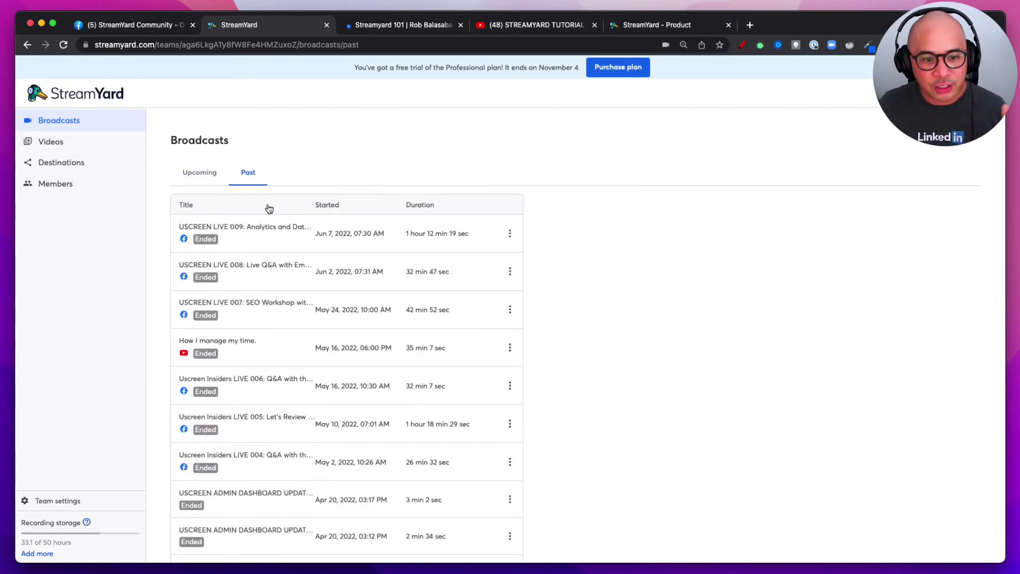
click(79, 143)
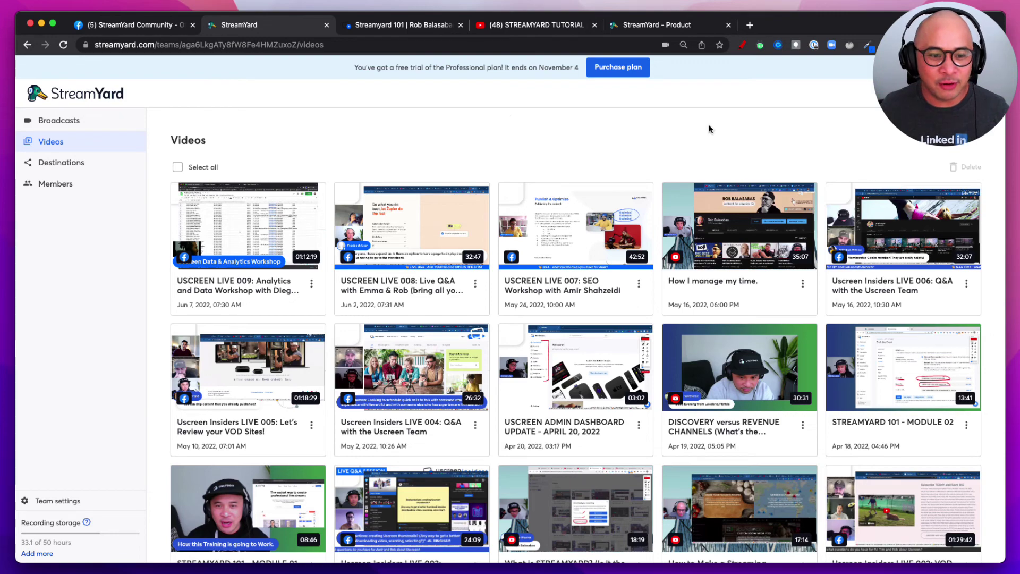
Go to Destinations, choose Add a destination, and browse the Facebook, LinkedIn, YouTube, Twitter, Twitch, Hopin and Custom RTMP options
click(73, 166)
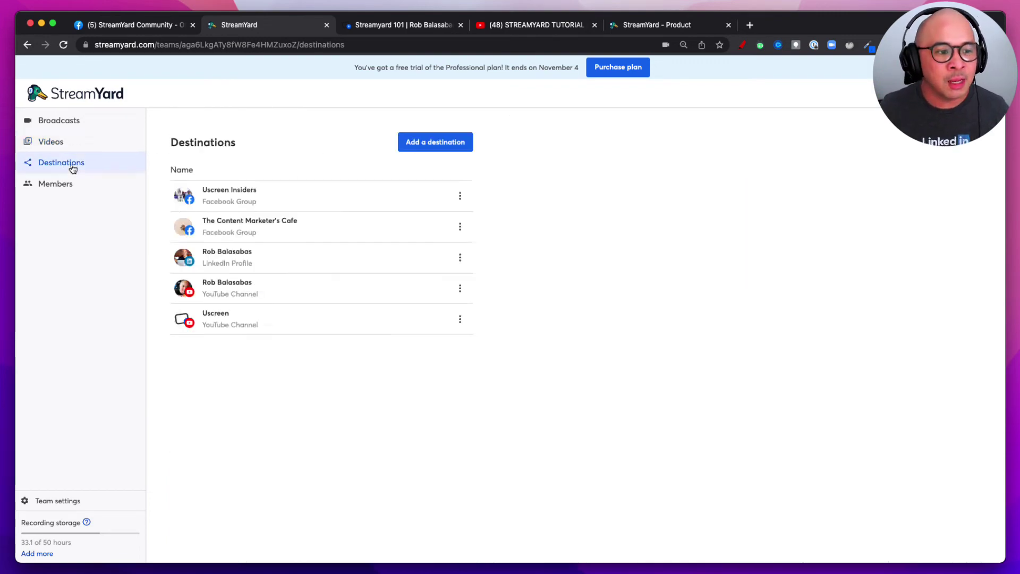
click(423, 147)
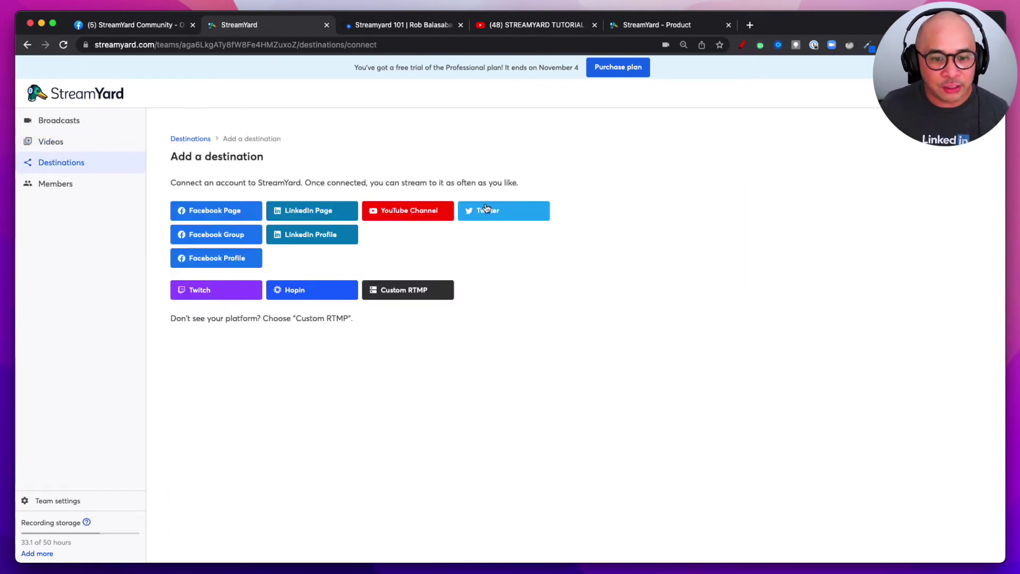
scroll(503, 254, up, 5)
scroll(481, 292, down, 5)
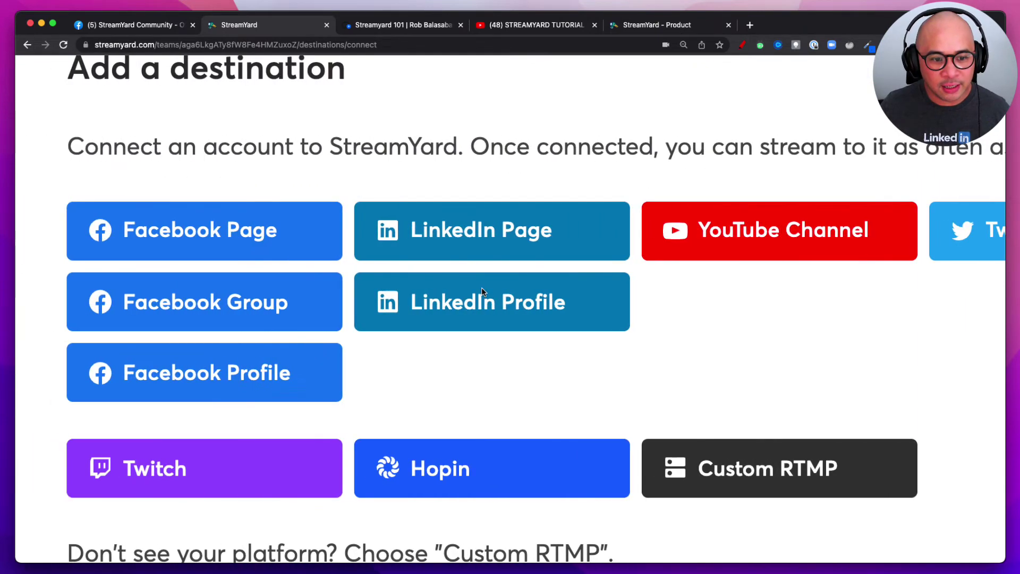
scroll(481, 292, down, 3)
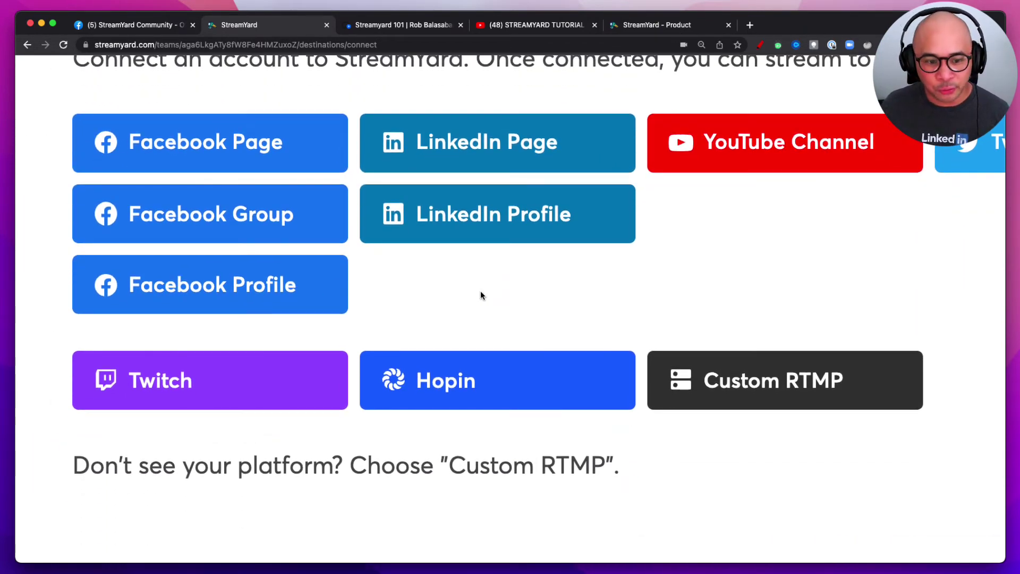
scroll(488, 295, right, 3)
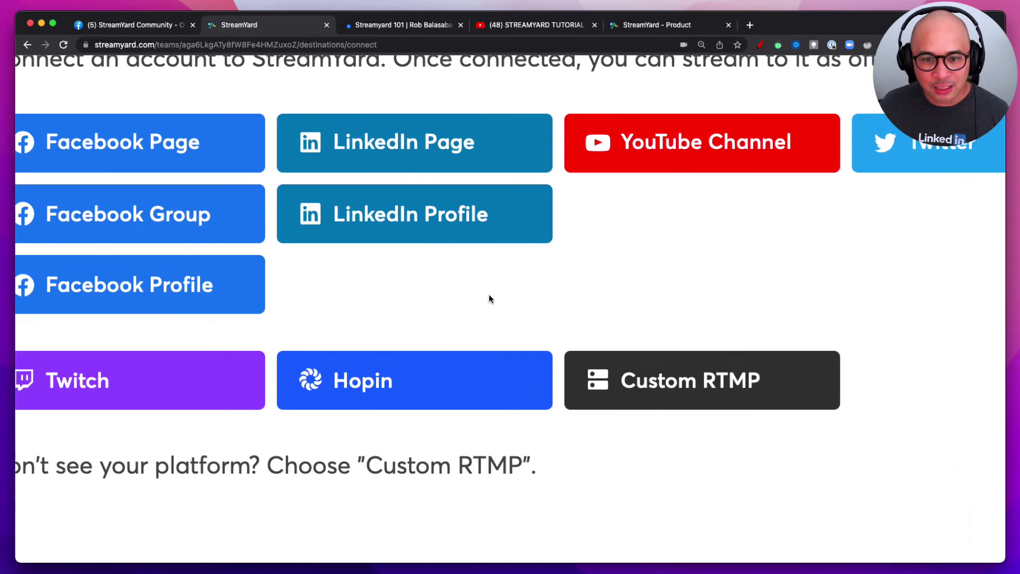
scroll(489, 298, right, 5)
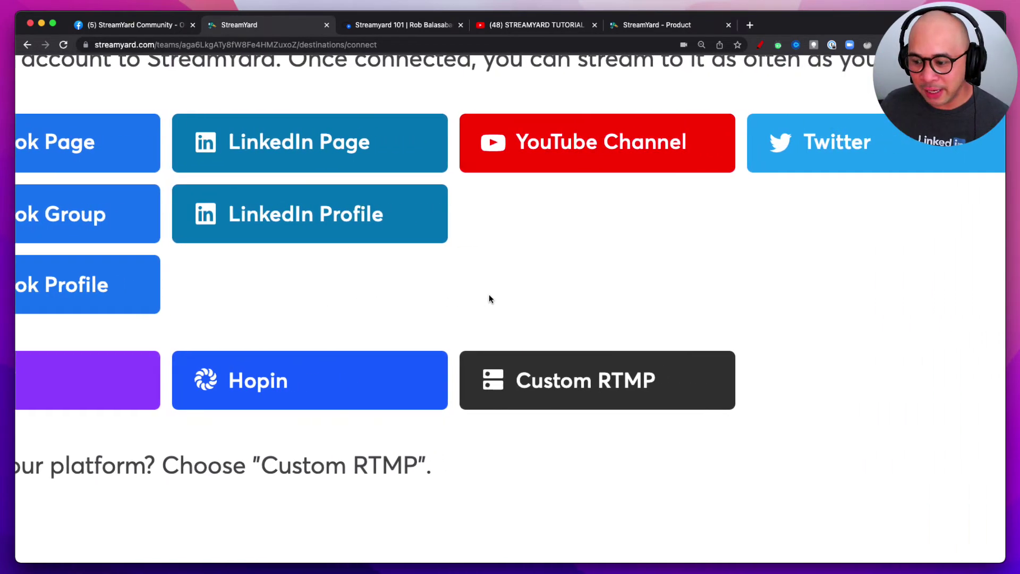
scroll(489, 299, right, 4)
scroll(489, 299, left, 10)
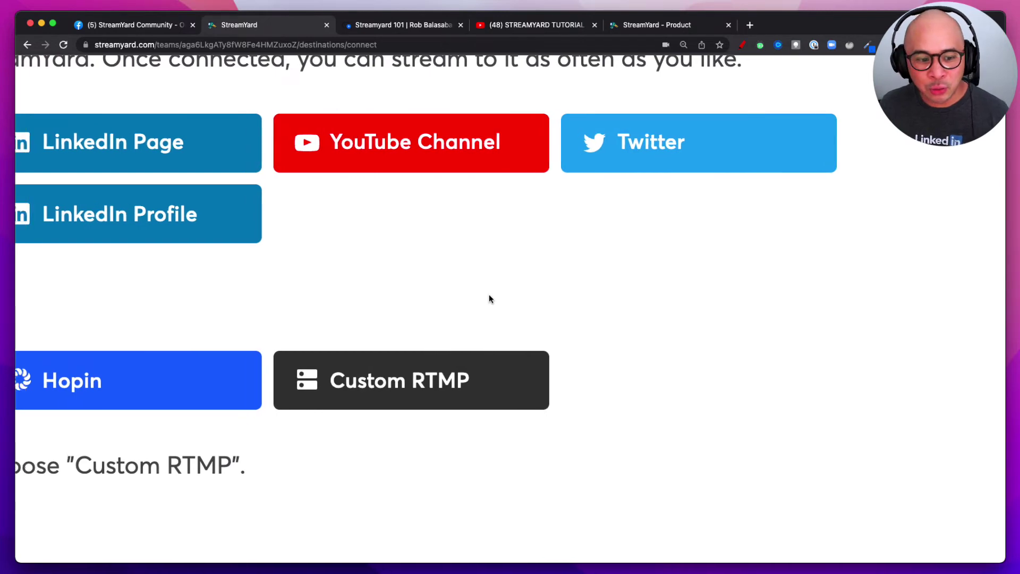
scroll(489, 299, left, 2)
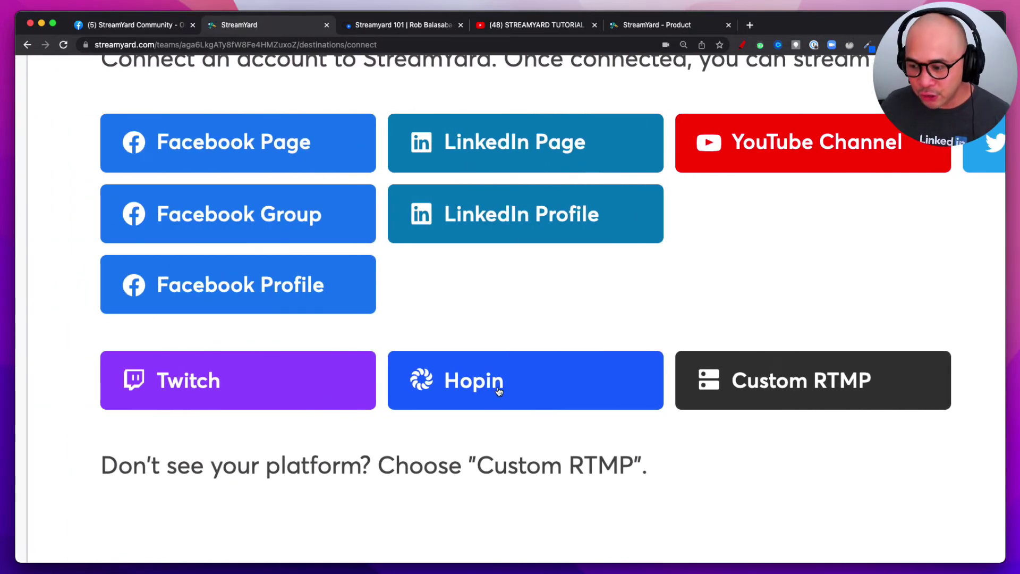
scroll(500, 391, right, 3)
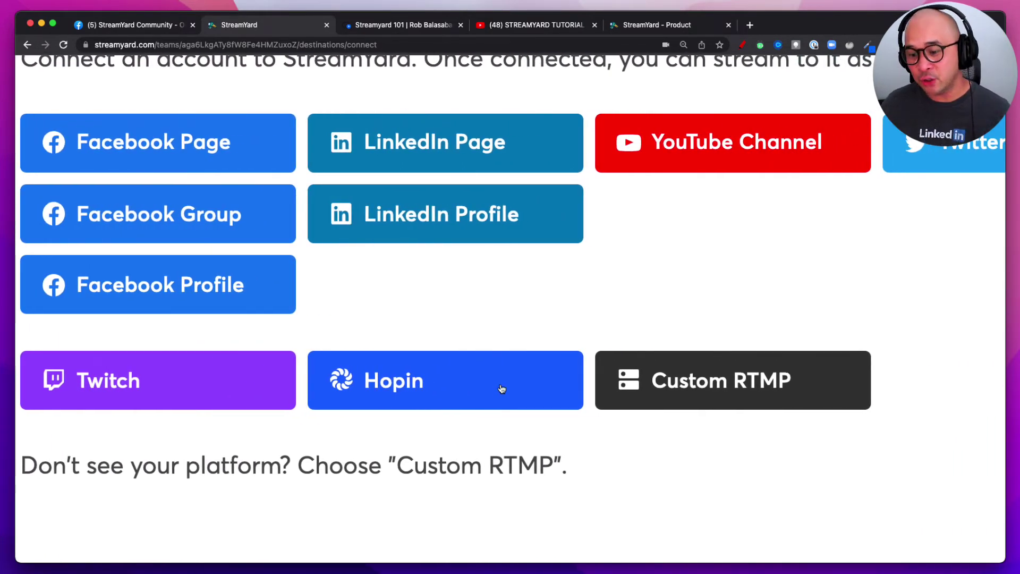
scroll(502, 388, right, 3)
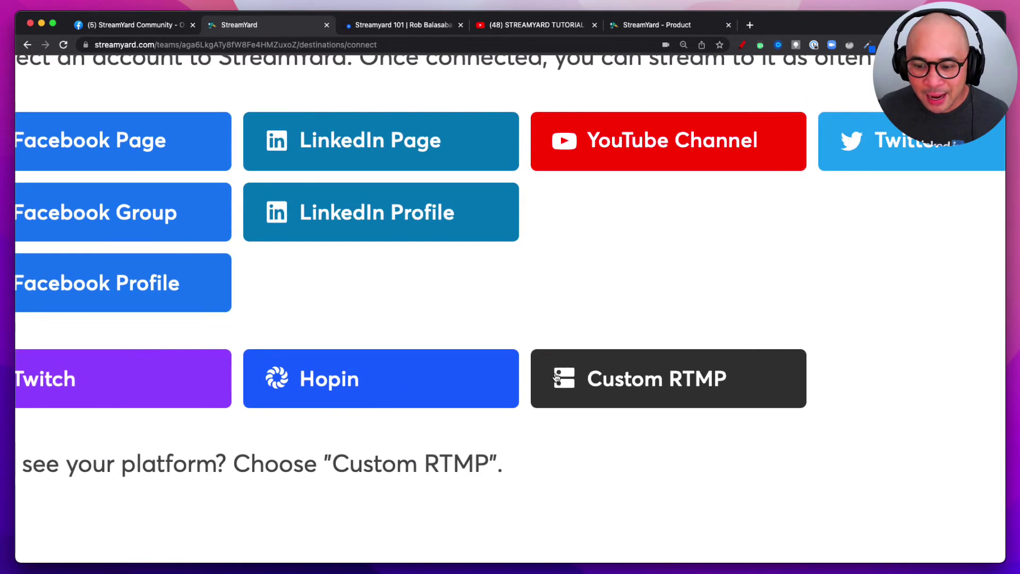
scroll(455, 319, right, 4)
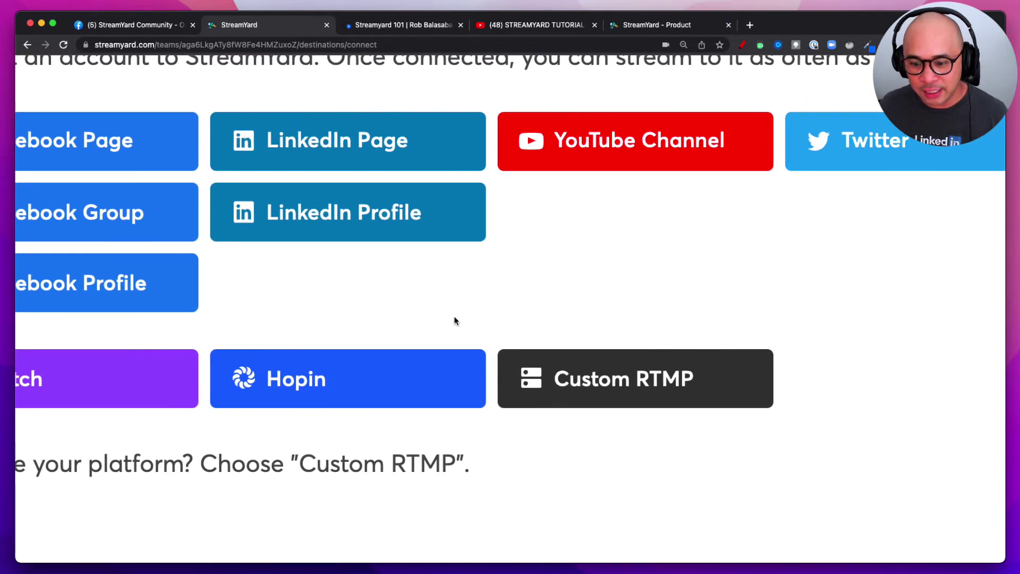
scroll(529, 379, left, 1)
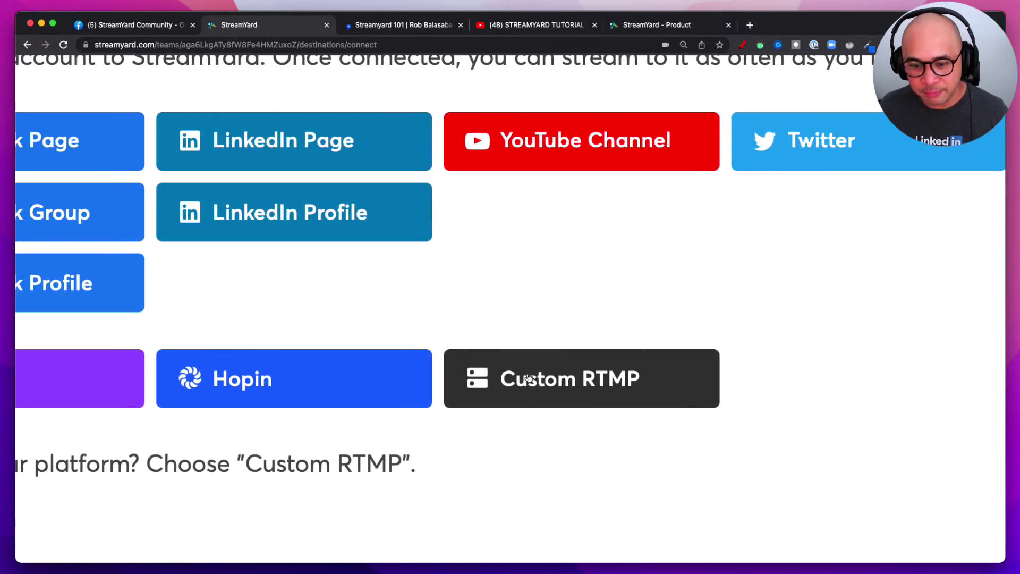
scroll(518, 320, down, 5)
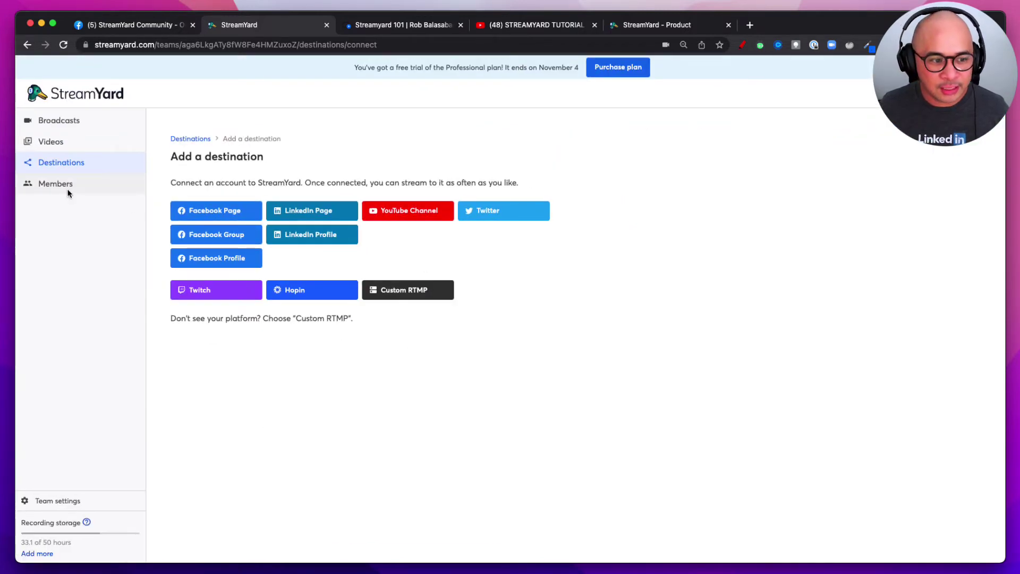
Show the Members page listing the single owner and 1 seat left
click(64, 184)
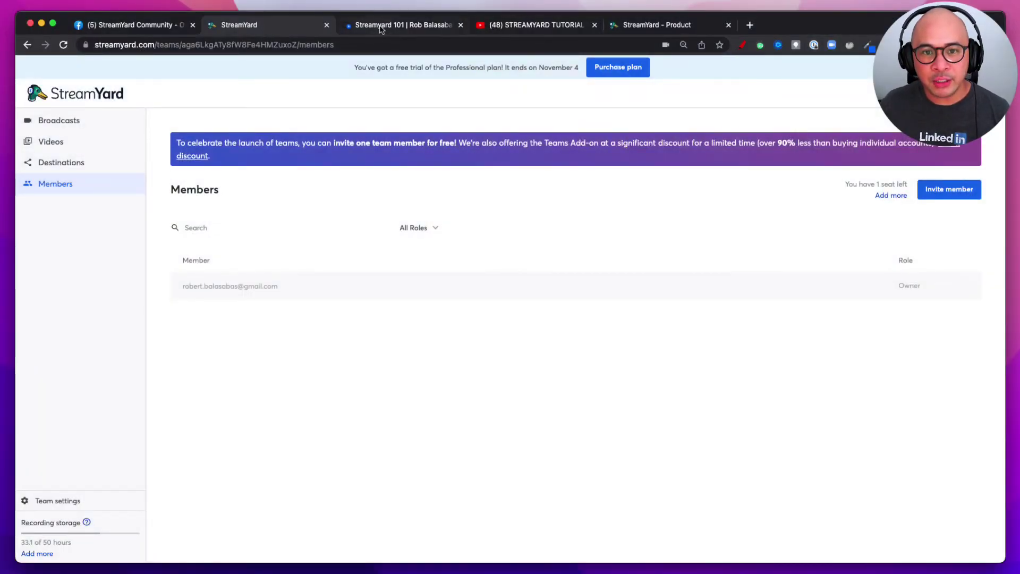
Return to the Uscreen Streamyard 101 course page listing 5 videos
click(381, 26)
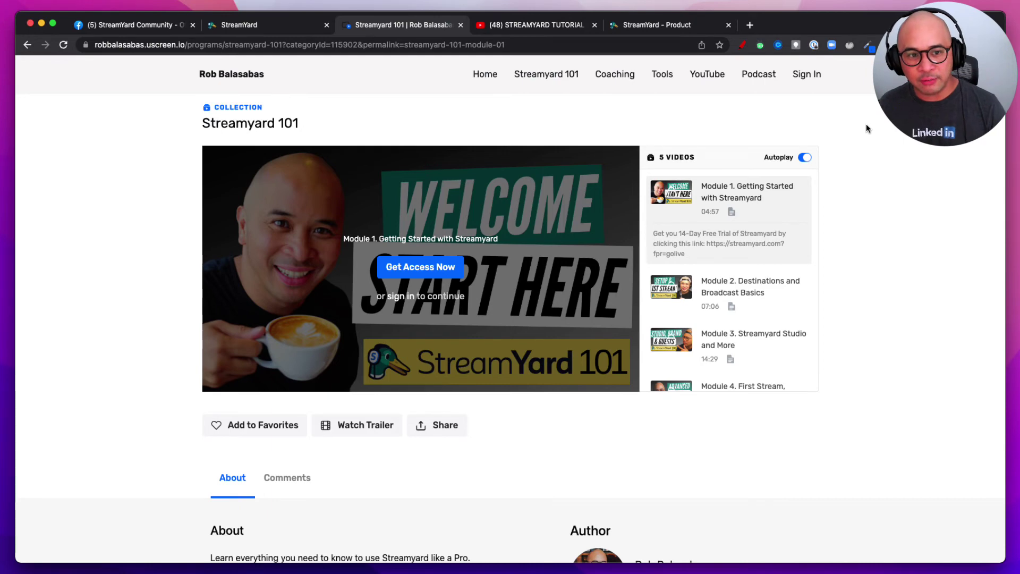